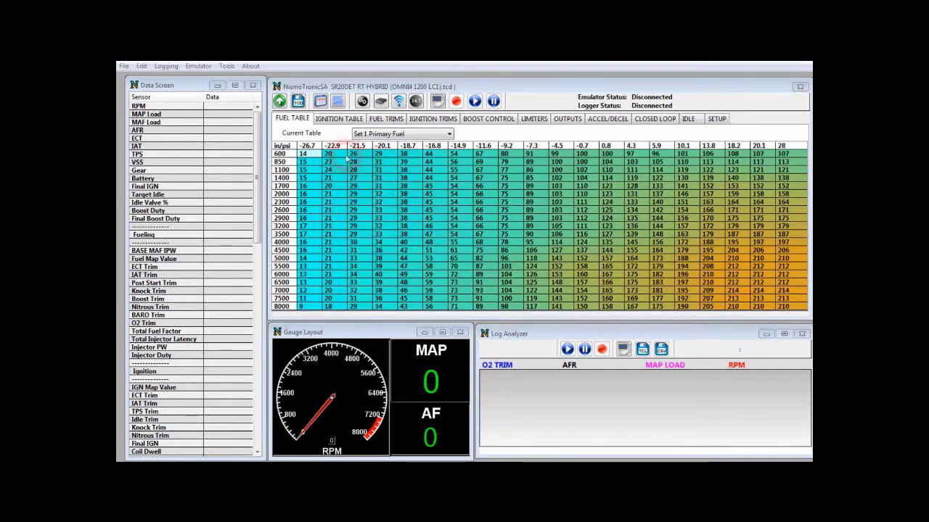
- Set the Setup > Sensors > MAP Sensor type to Omni 4bar, giving offset 31 and scalar 838
click(327, 162)
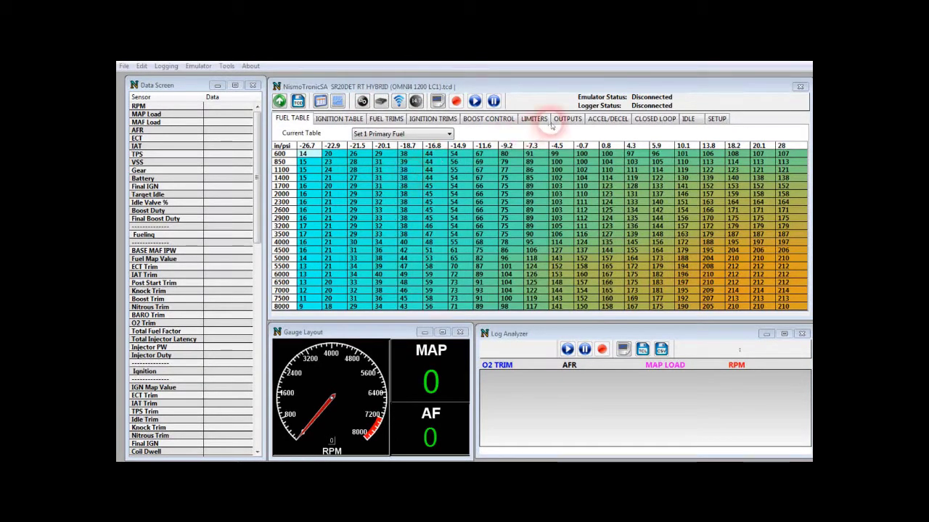
click(716, 118)
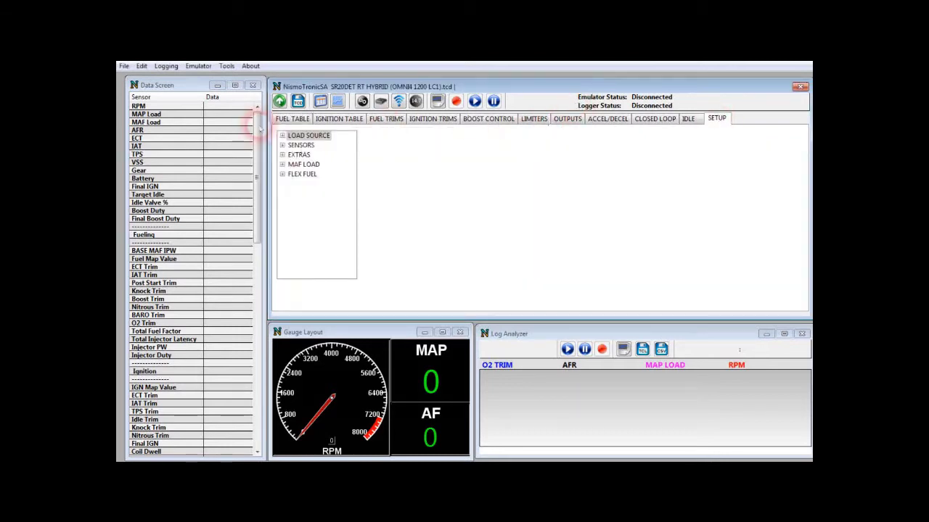
click(282, 146)
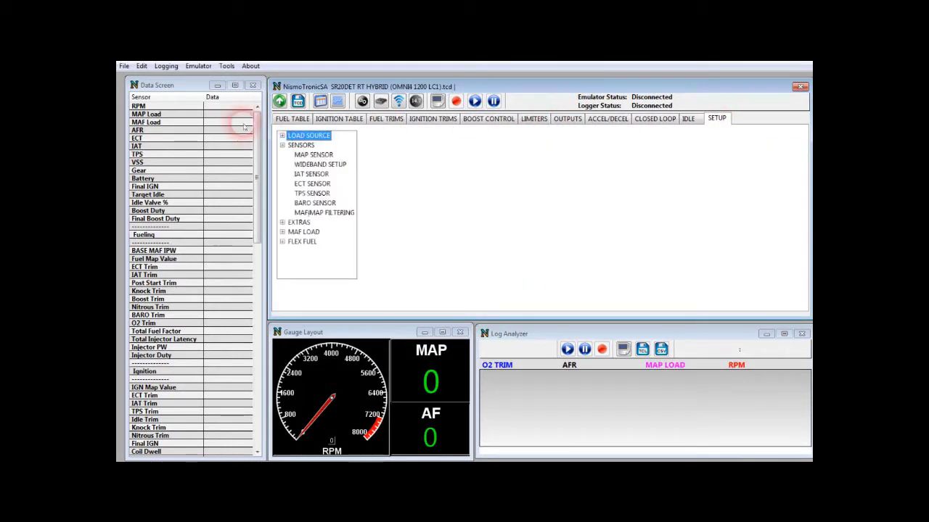
click(284, 155)
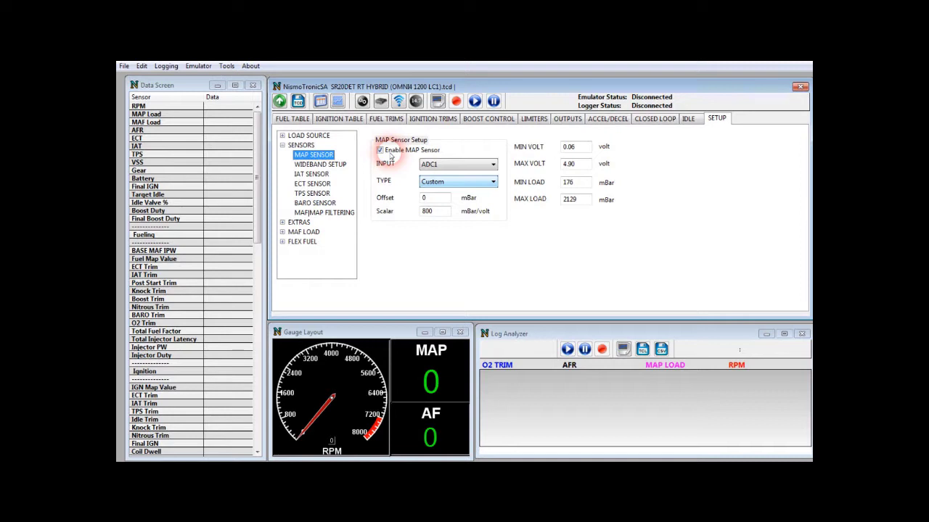
key(alt+Down)
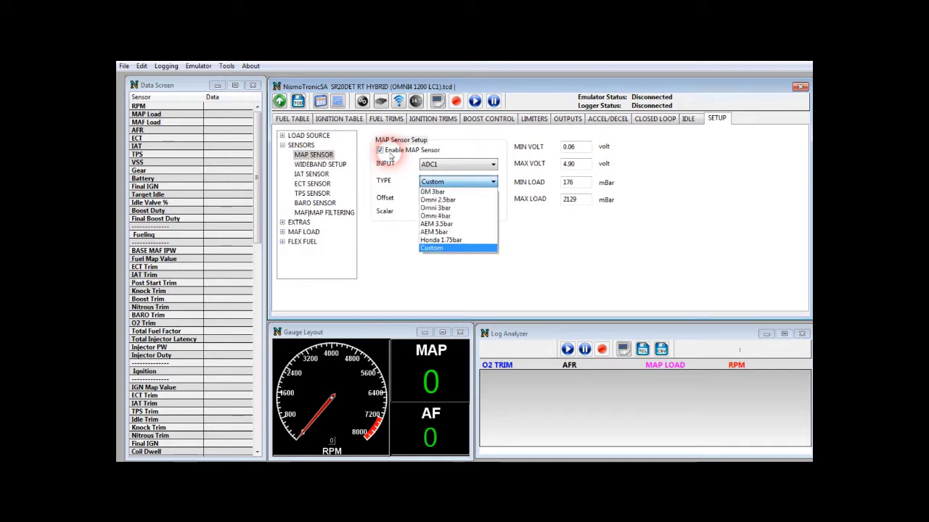
click(469, 220)
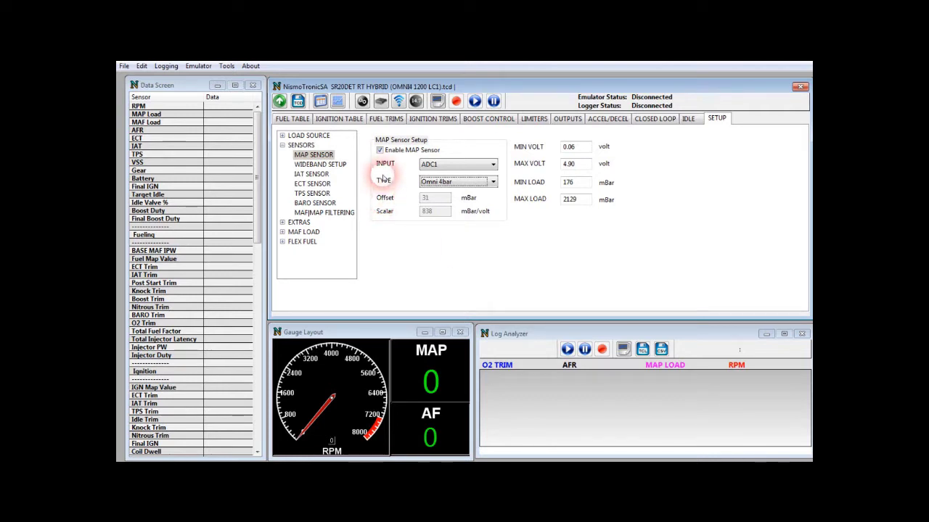
- Switch the MAP sensor to Custom with offset 0 mBar and scalar 800 mBar/volt, keeping input ADC1
click(457, 181)
key(Down)
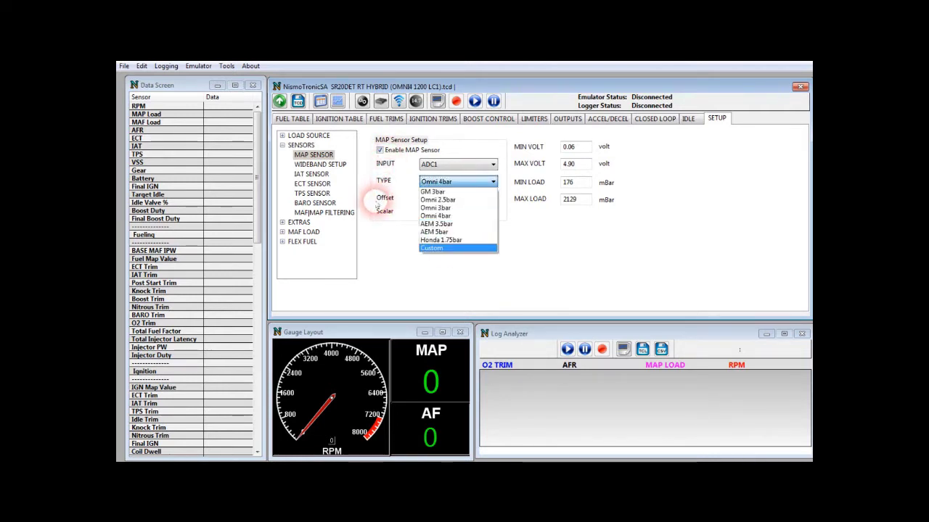
key(Return)
key(Tab)
text(0)
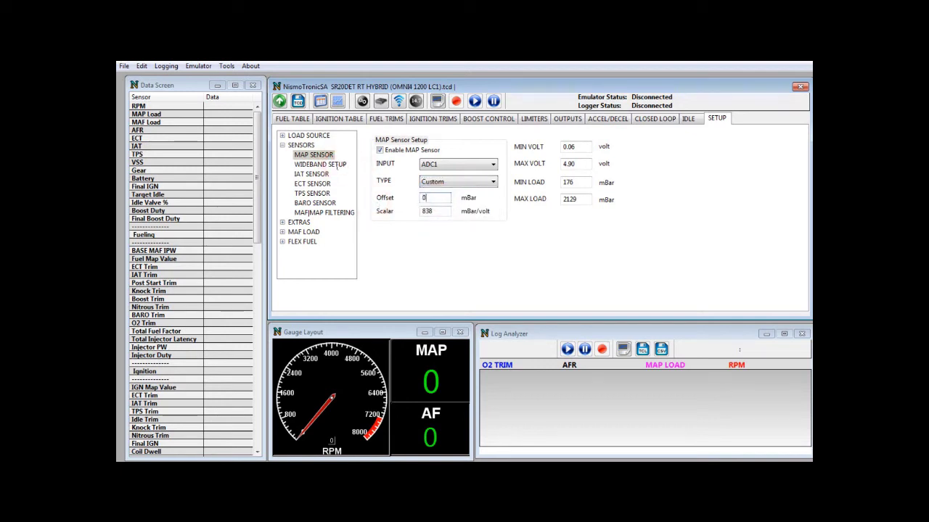
key(Tab)
text(800)
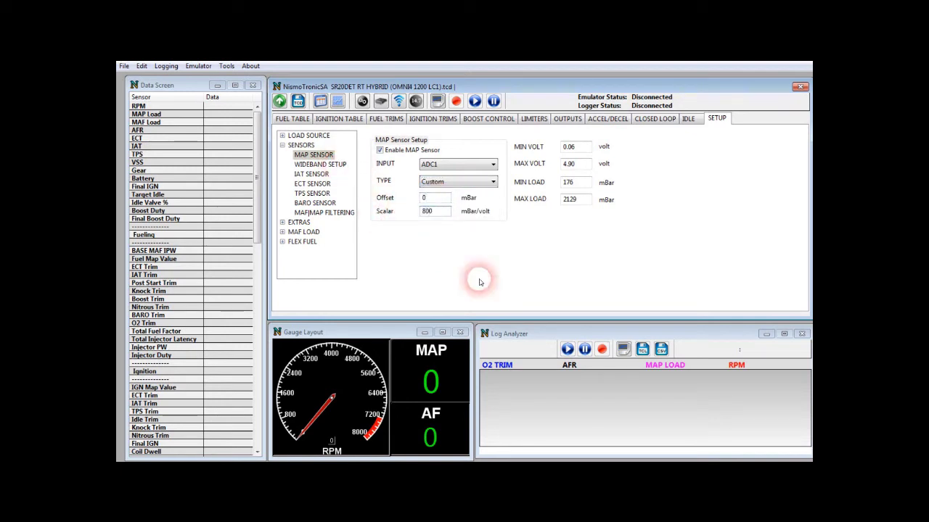
click(493, 166)
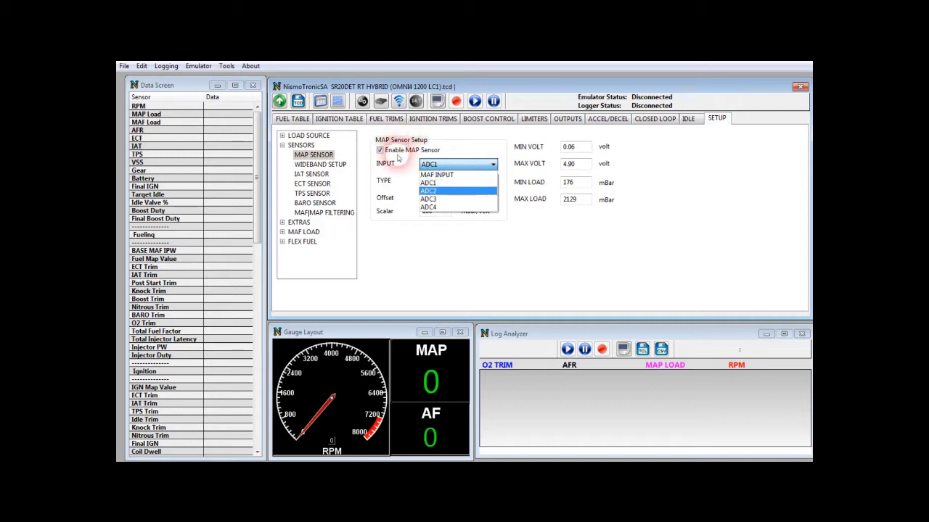
click(466, 183)
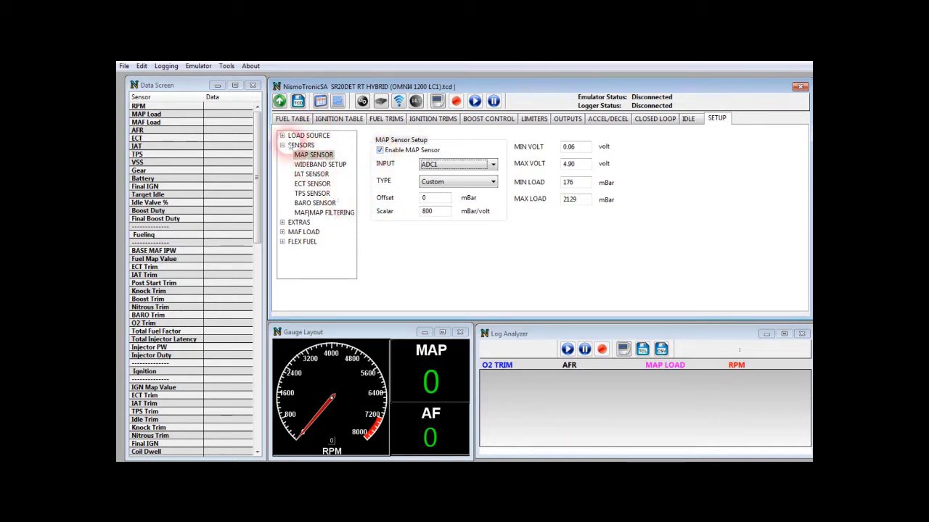
- Open the wideband setup and leave it enabled on input ADC2
click(320, 164)
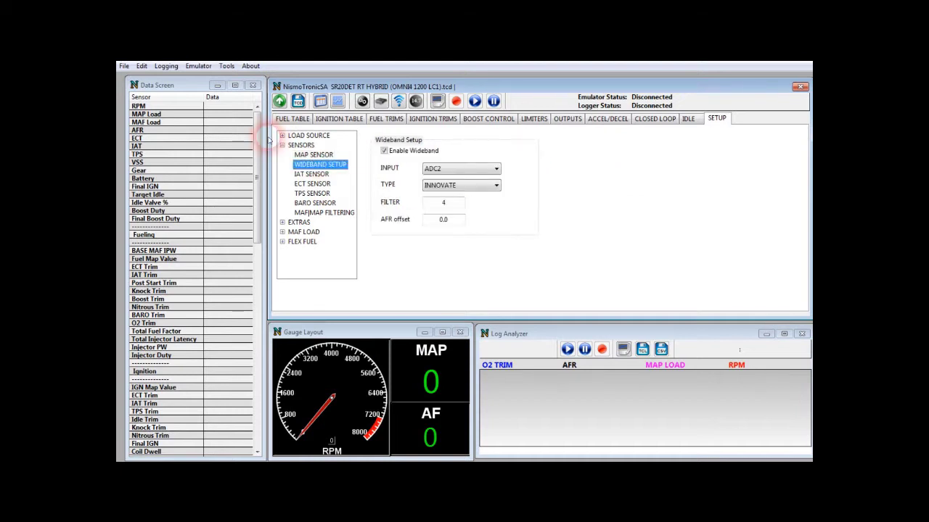
click(384, 151)
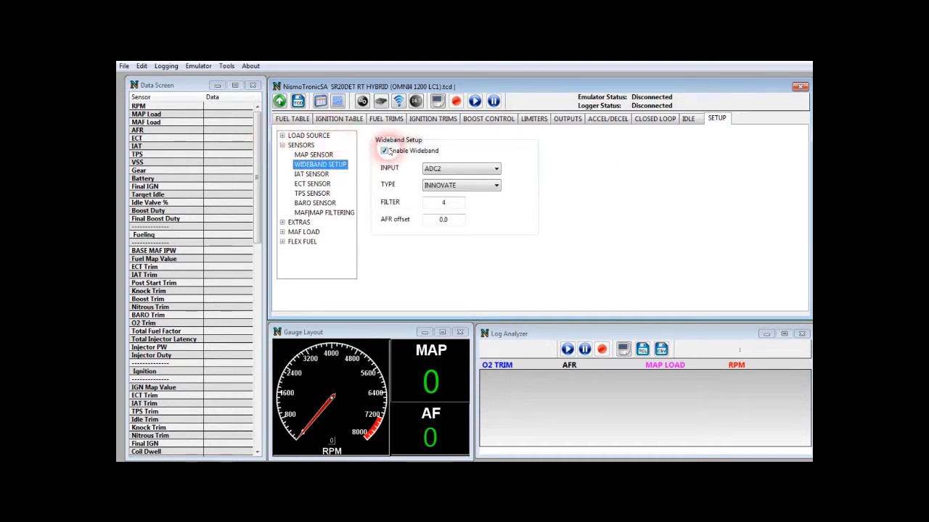
click(383, 150)
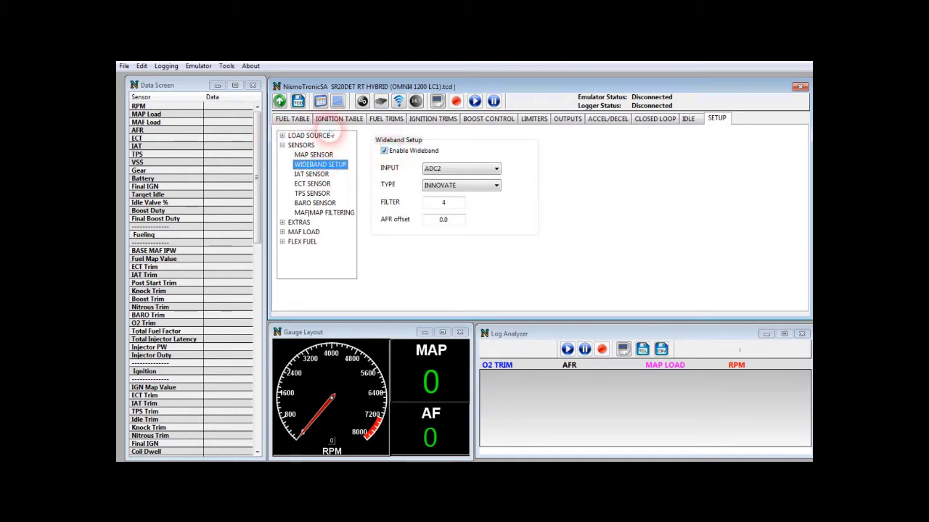
click(475, 170)
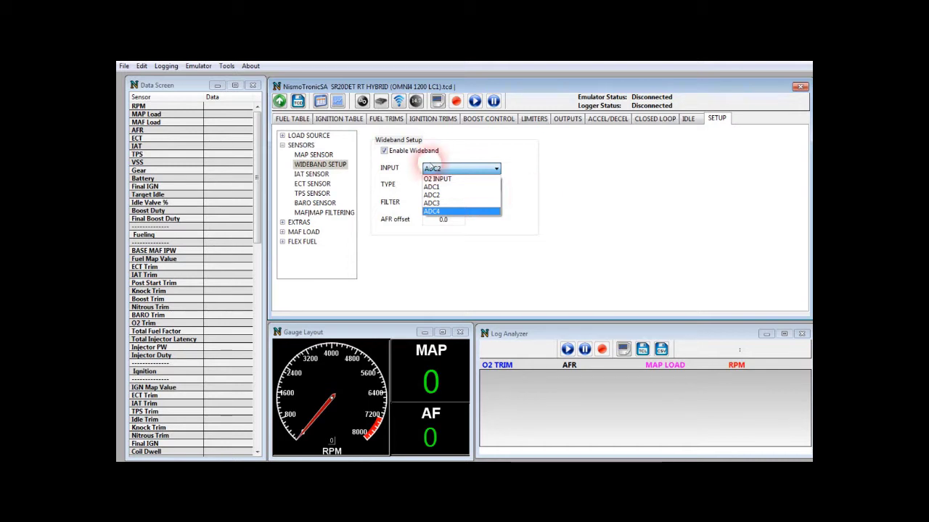
key(Up)
key(Up)
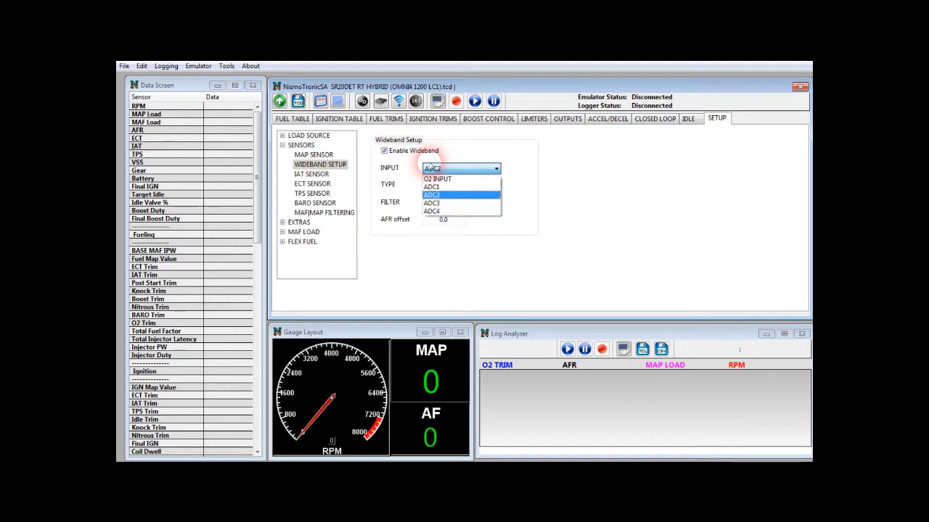
key(Return)
- Keep INNOVATE as the wideband type and review filter 4 and AFR offset 0.0
click(489, 186)
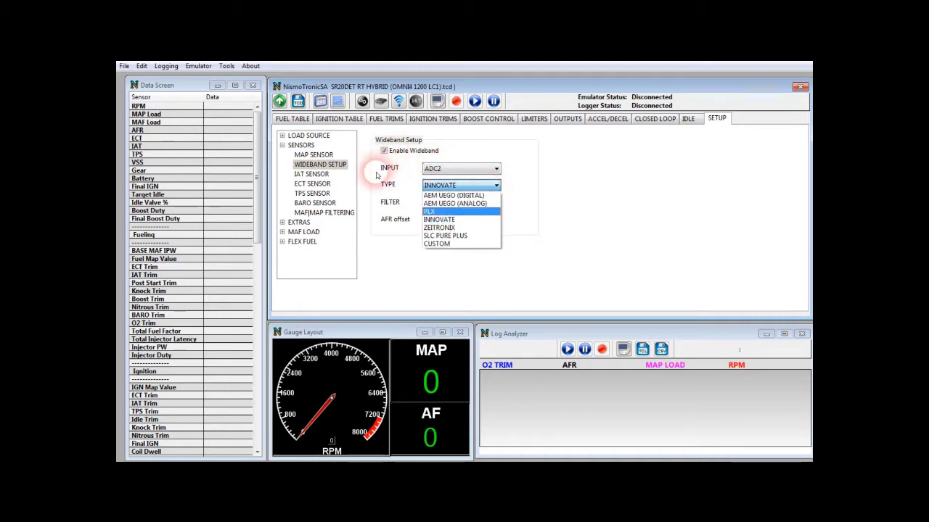
key(Down)
key(Down)
key(Down)
key(Down)
key(Up)
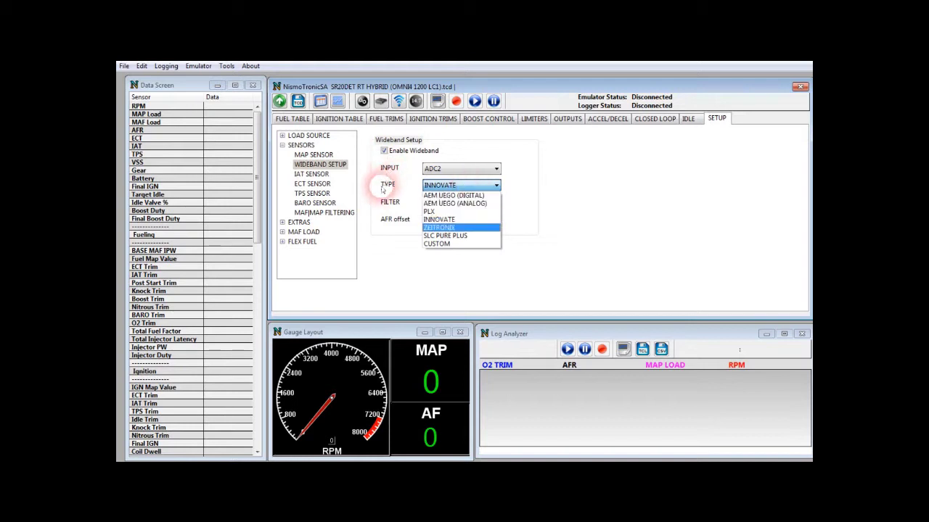
click(462, 220)
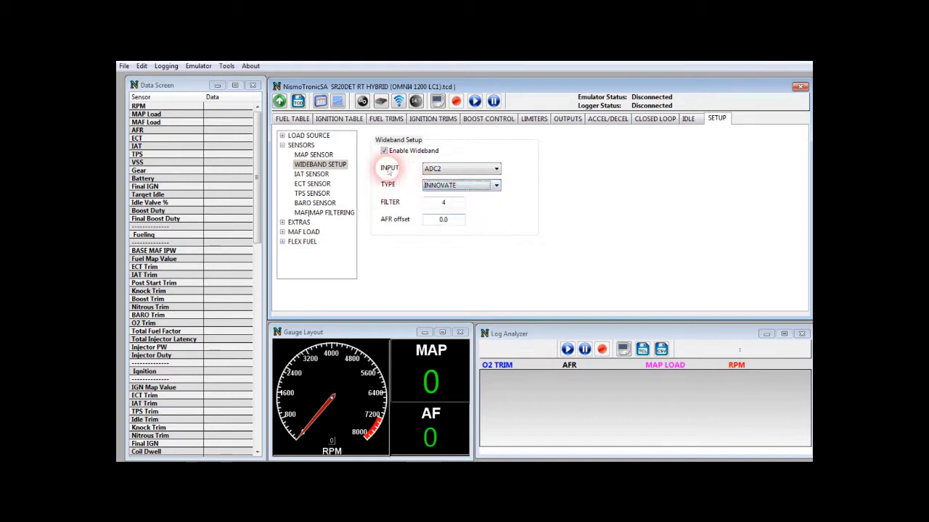
click(455, 209)
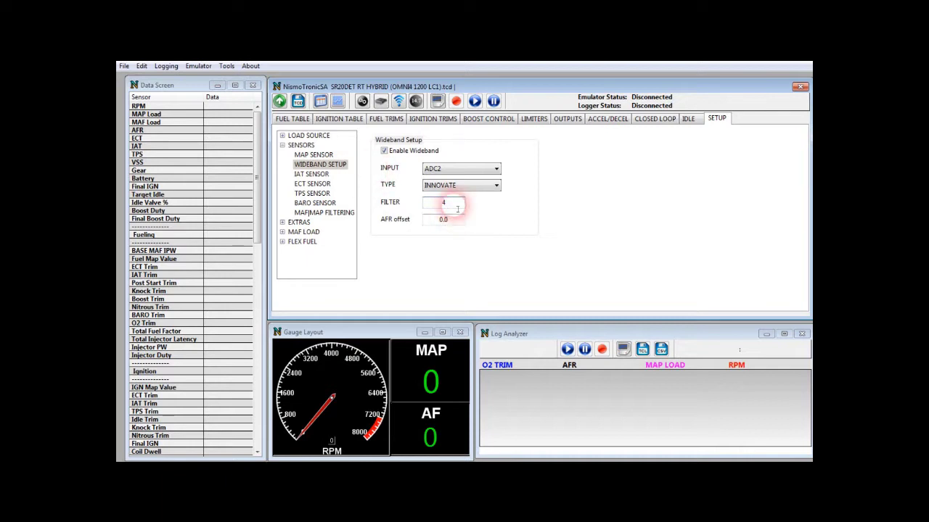
click(457, 209)
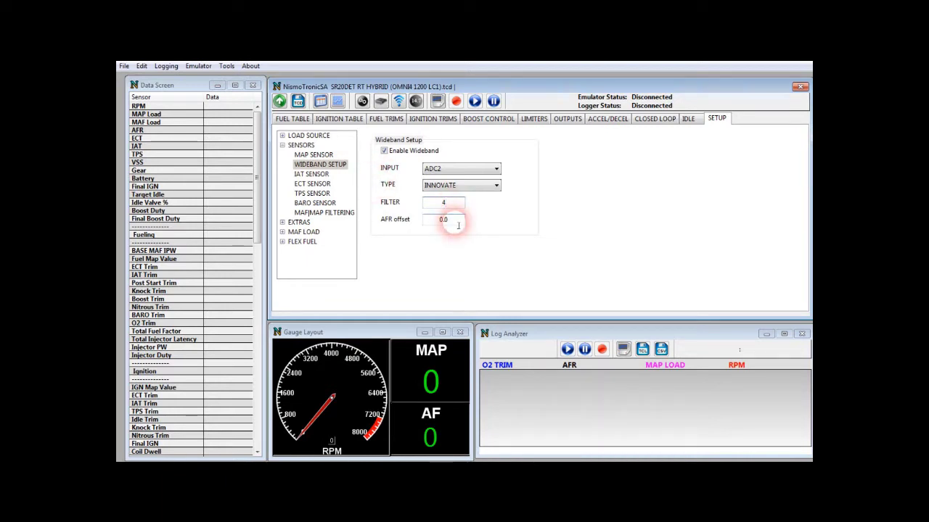
click(458, 222)
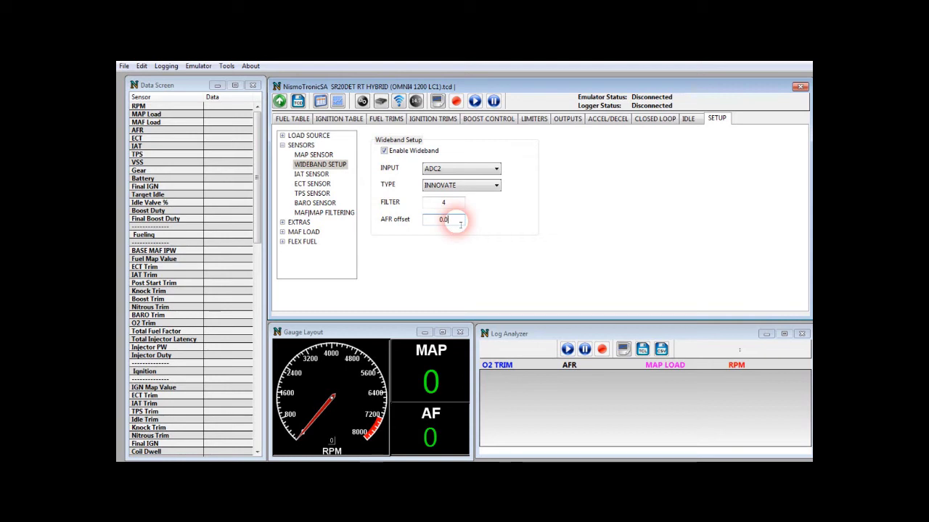
click(312, 174)
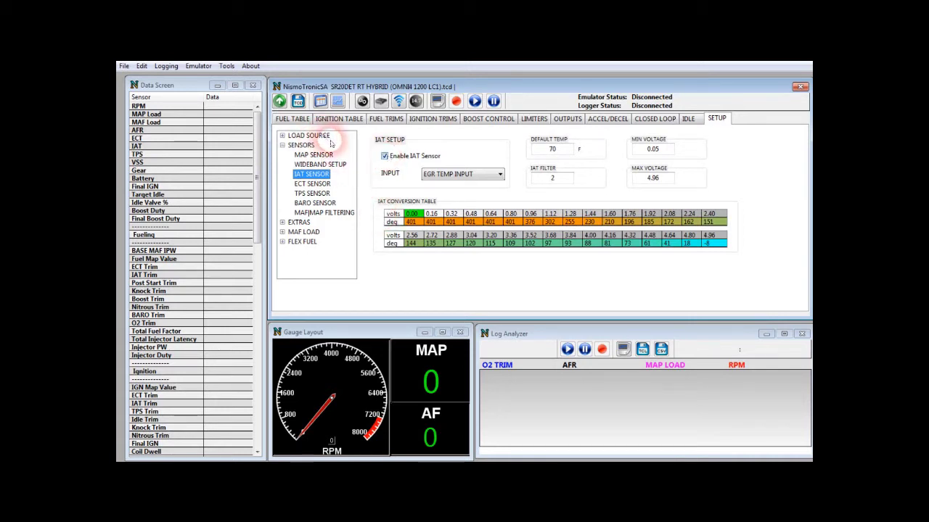
key(alt+Down)
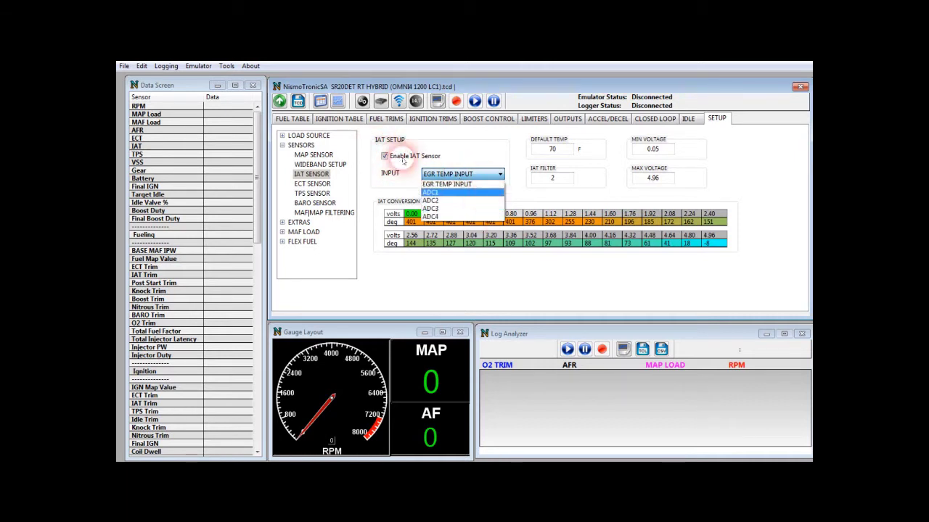
click(519, 188)
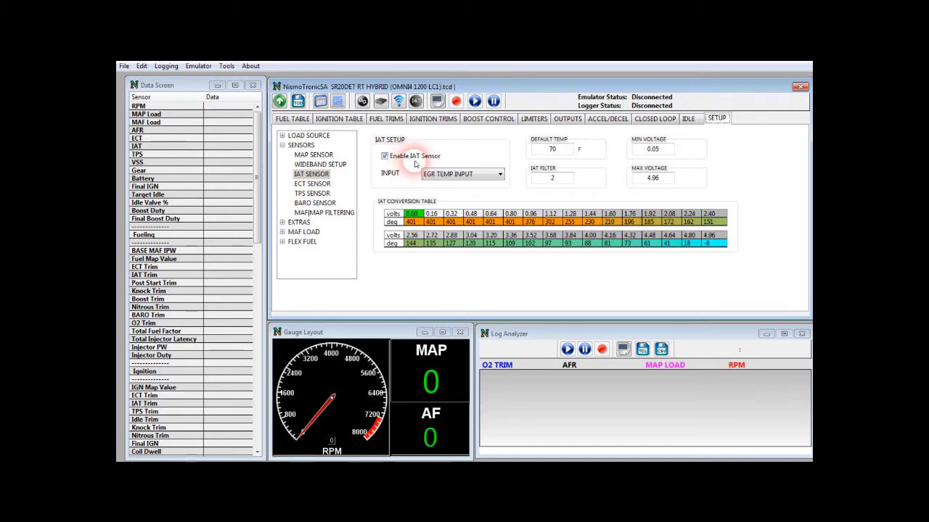
key(alt+Down)
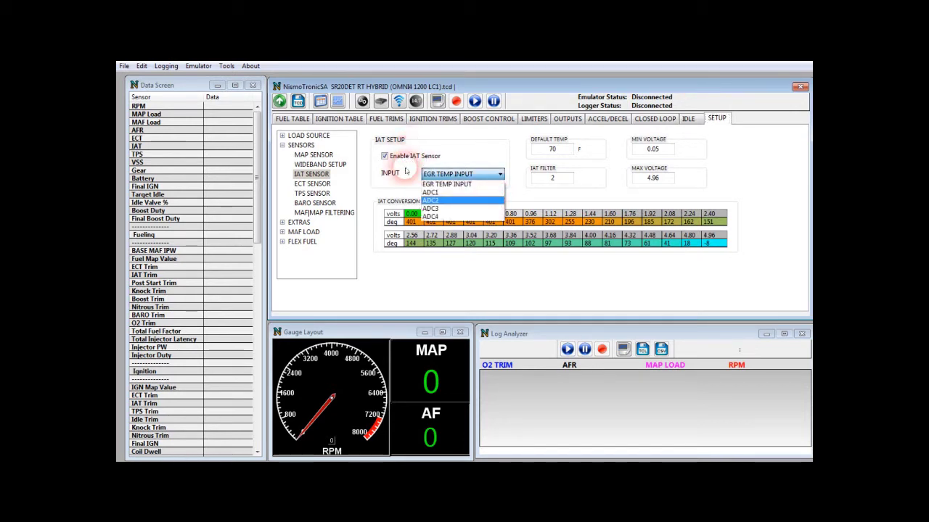
click(425, 164)
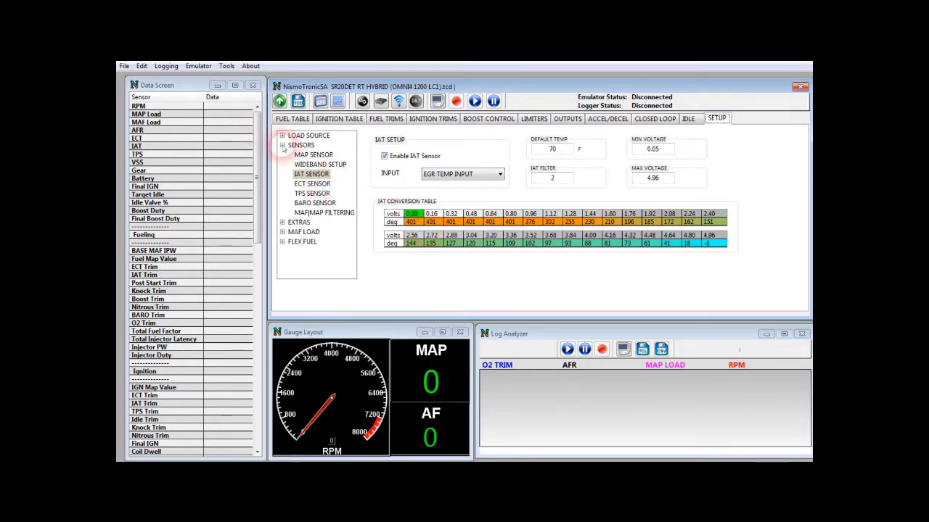
click(283, 145)
click(244, 124)
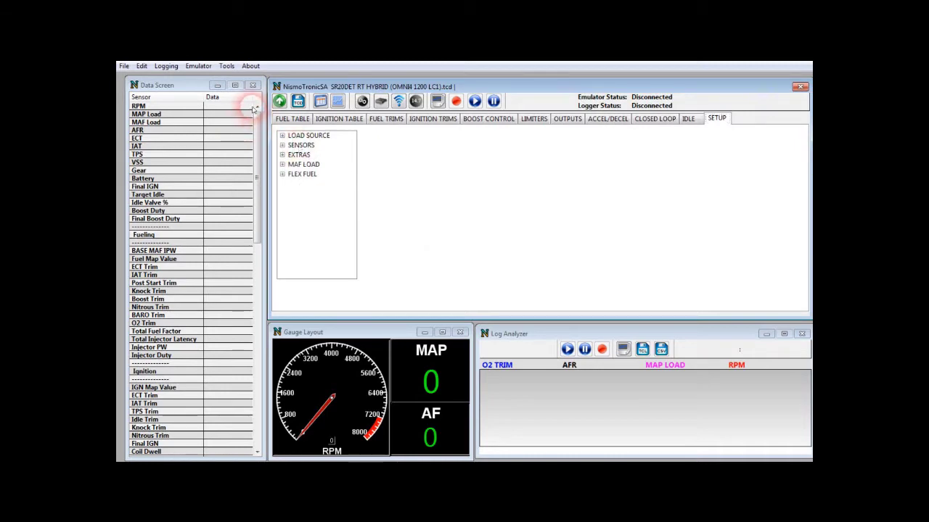
- Return to the Fuel Table tab, keeping Set 1 Primary Fuel as the current table
key(ctrl+Tab)
click(303, 169)
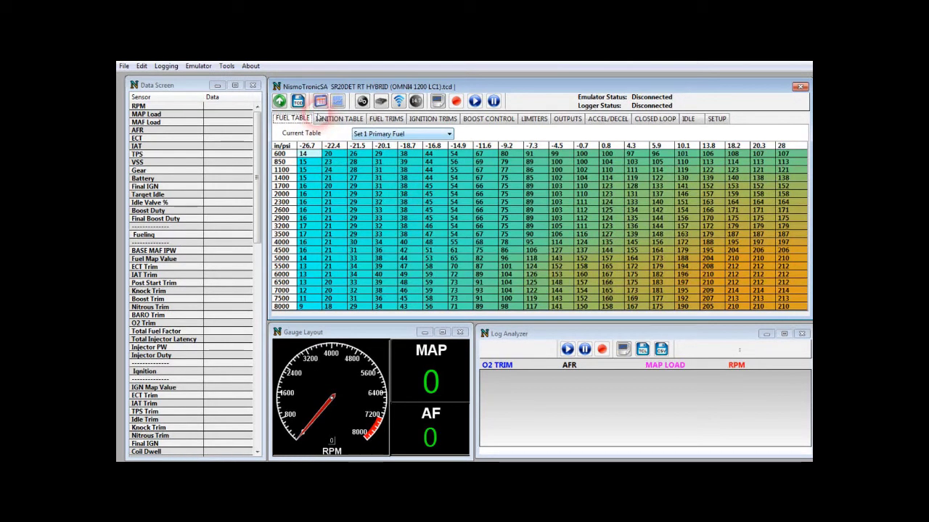
click(336, 134)
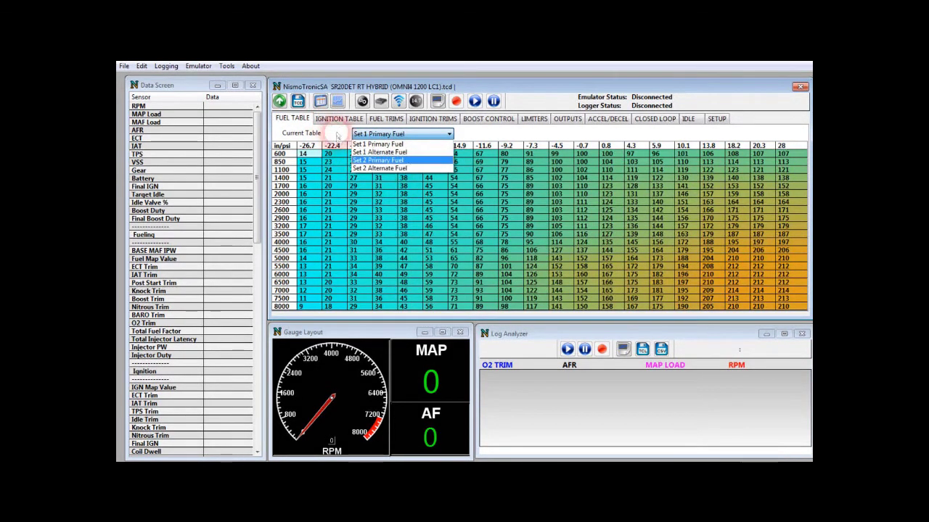
key(Up)
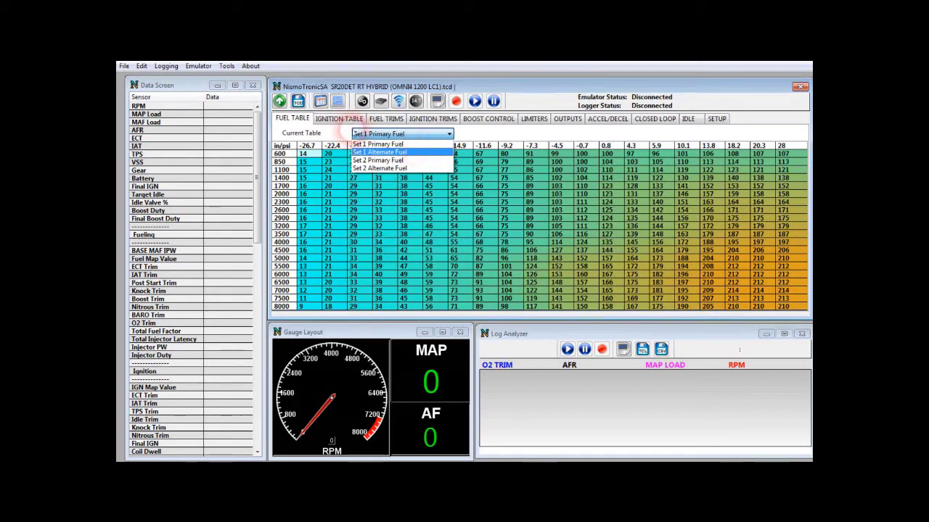
key(Down)
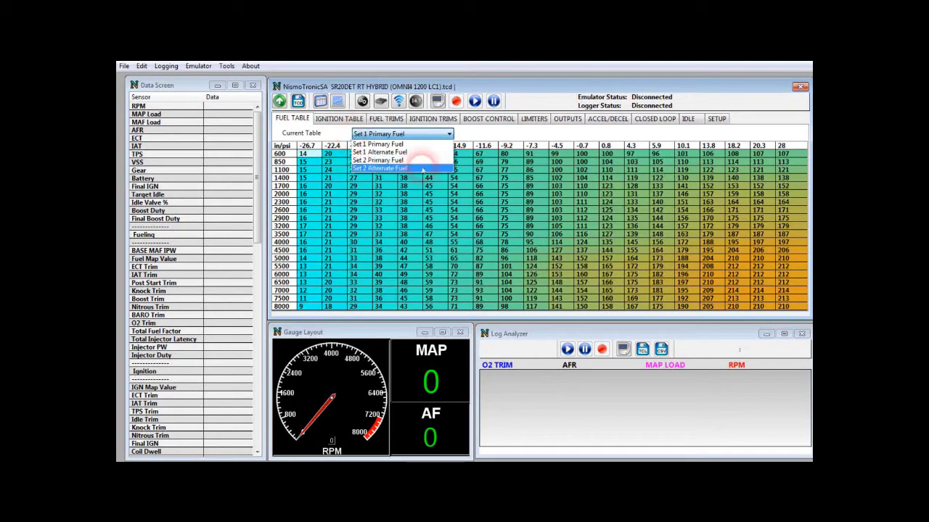
click(303, 154)
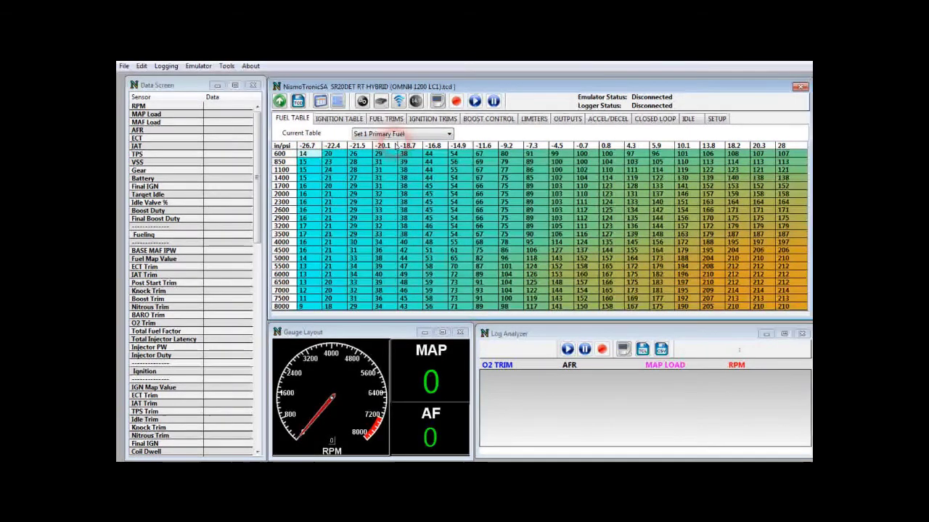
- Show Outputs > Map Switching > Alternate Maps: enabled, armed by AC switch, using alternate injector size
click(567, 119)
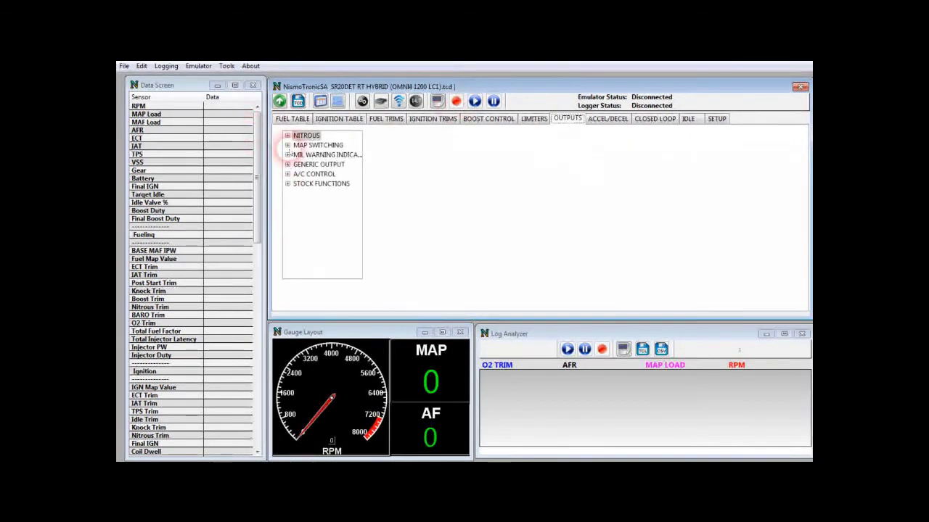
click(287, 145)
click(325, 155)
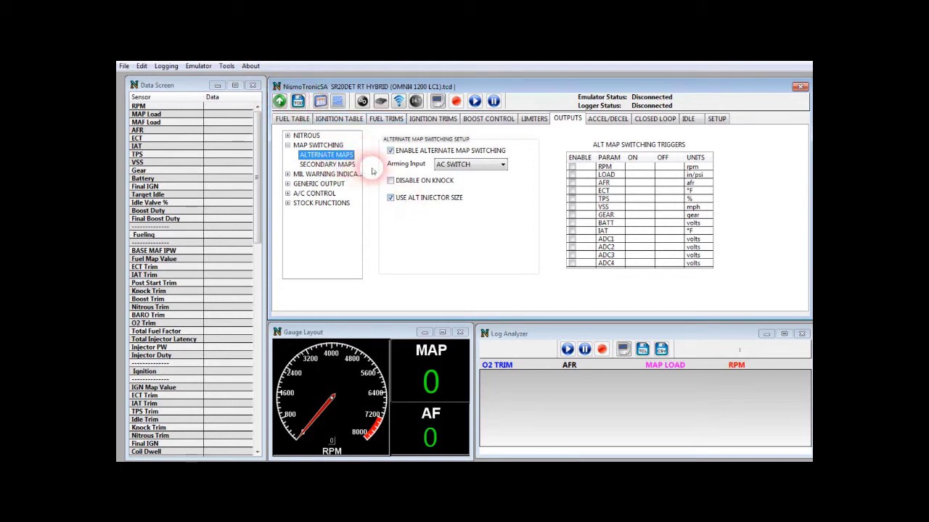
click(386, 119)
- Glance at the injector settings, then bring up the Set 1 Primary Fuel table
key(Right)
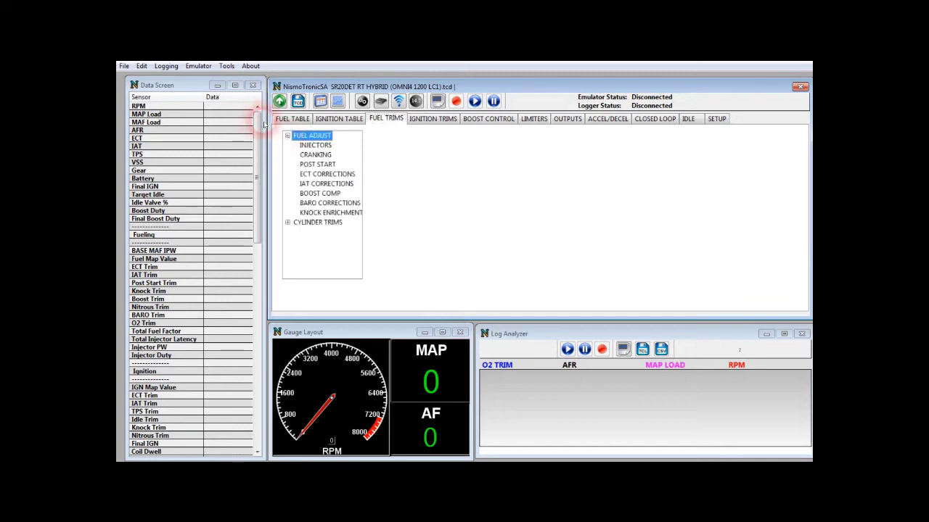
key(Down)
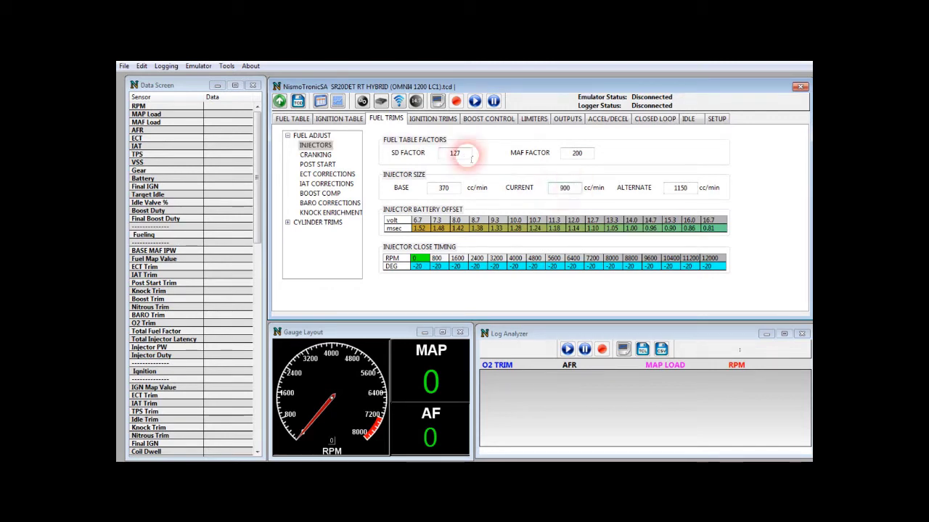
click(279, 102)
click(401, 134)
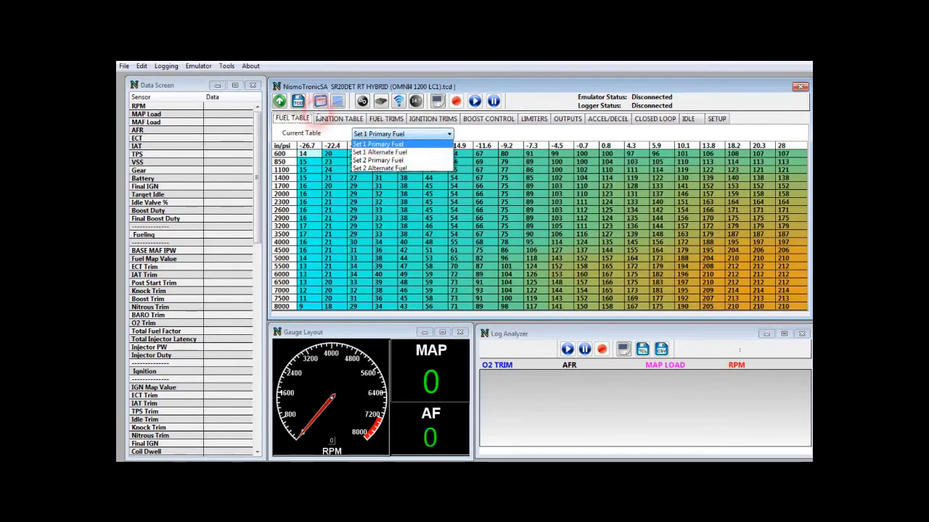
click(378, 145)
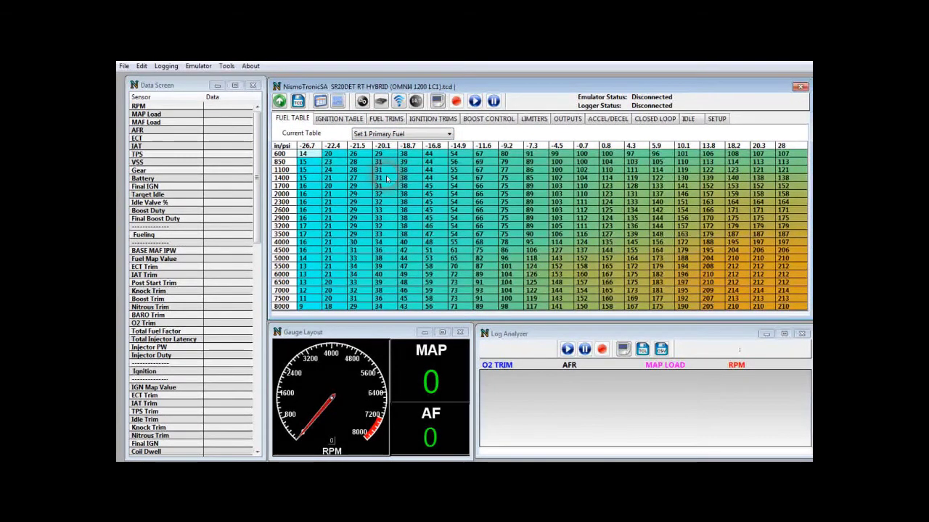
click(328, 154)
- Inspect the 1150 alternate injector size on the injector page, then return to the Set 1 Primary Fuel table
click(386, 118)
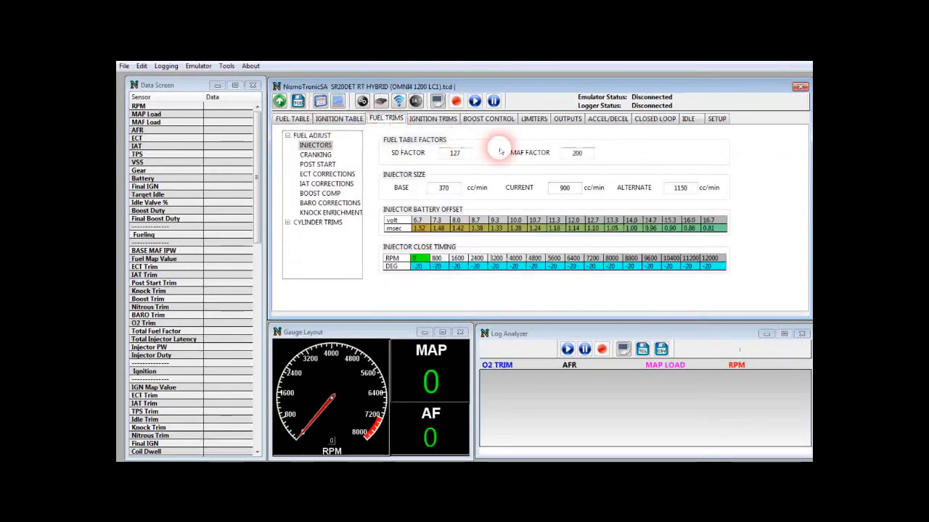
click(675, 190)
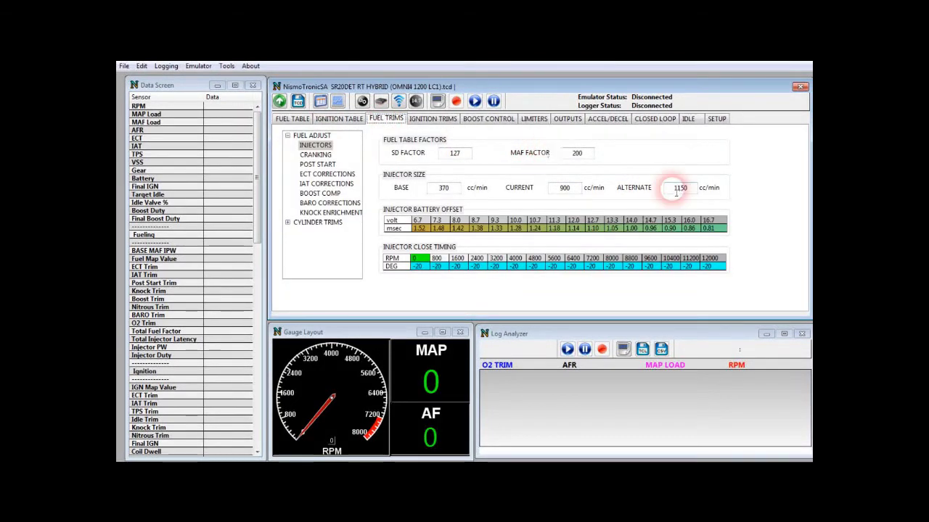
click(520, 161)
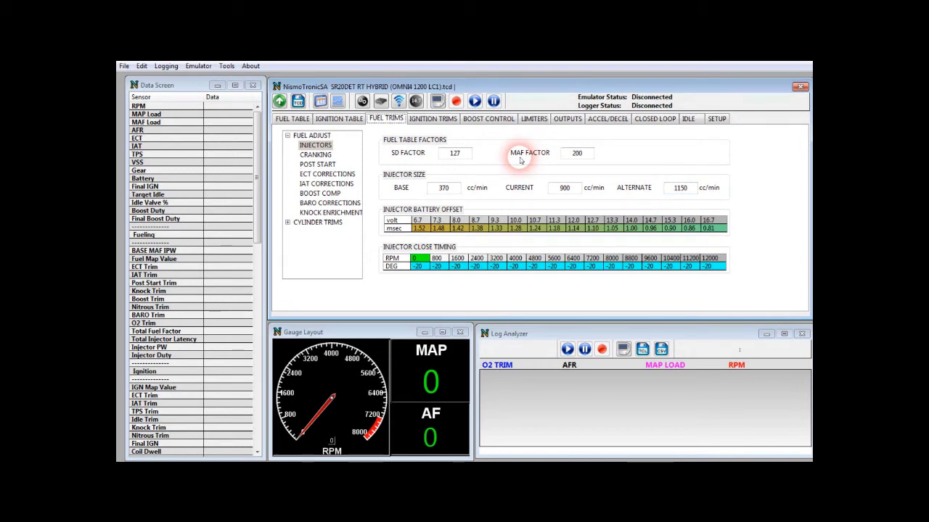
click(676, 188)
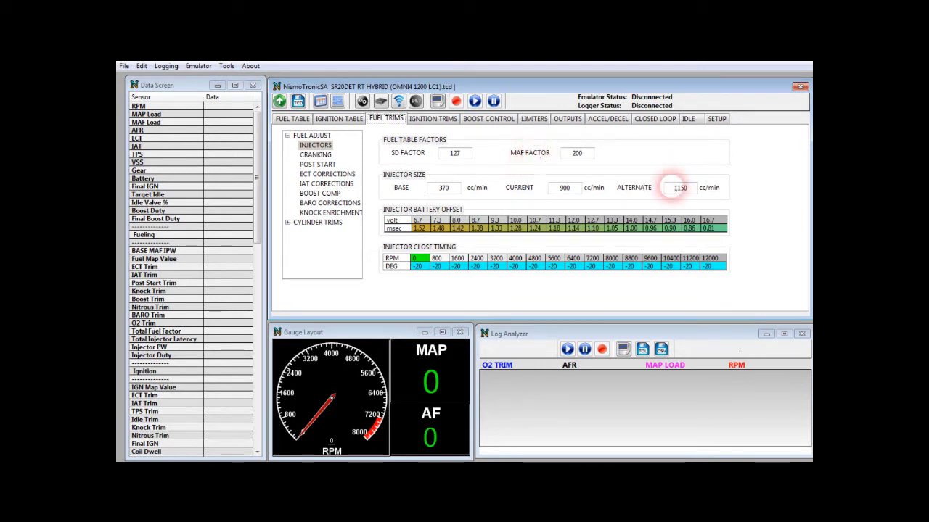
click(537, 155)
click(676, 188)
click(537, 155)
click(678, 188)
click(537, 156)
click(679, 188)
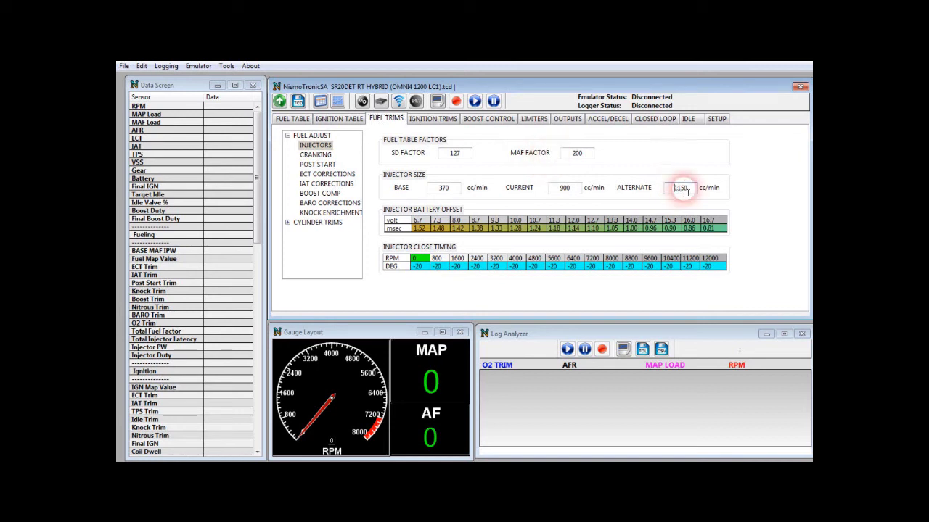
click(544, 153)
click(673, 189)
click(544, 157)
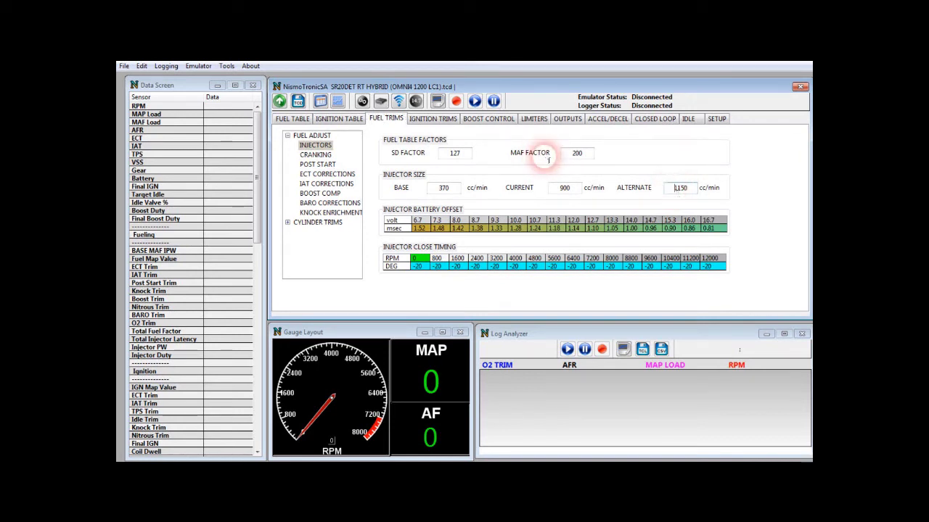
click(678, 189)
click(544, 154)
click(674, 188)
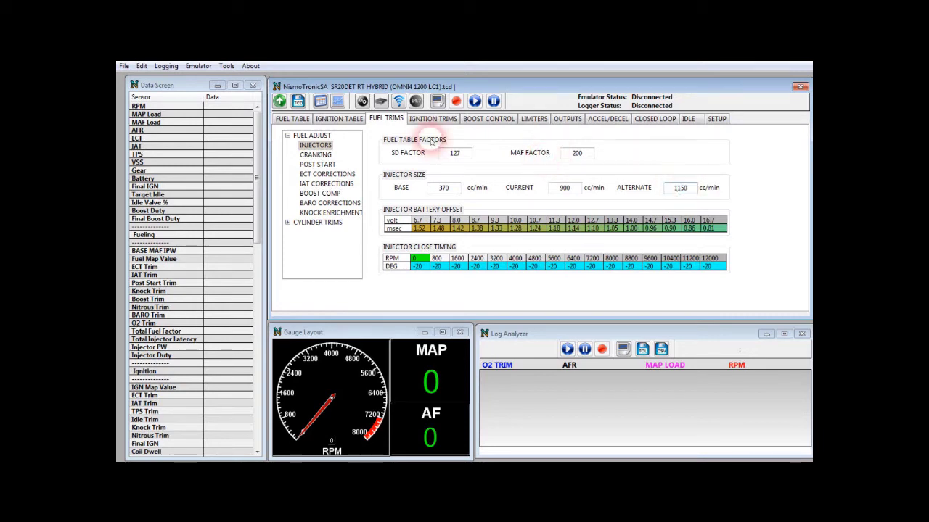
click(292, 119)
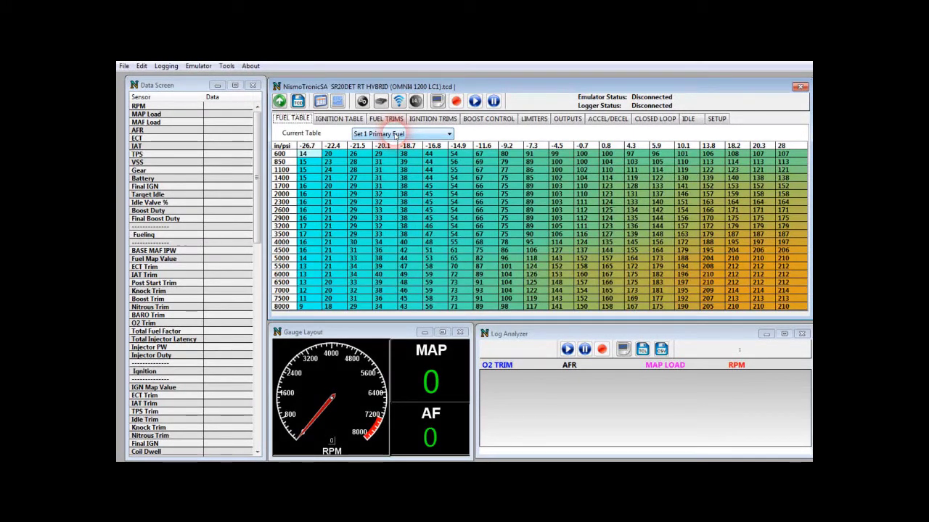
click(398, 135)
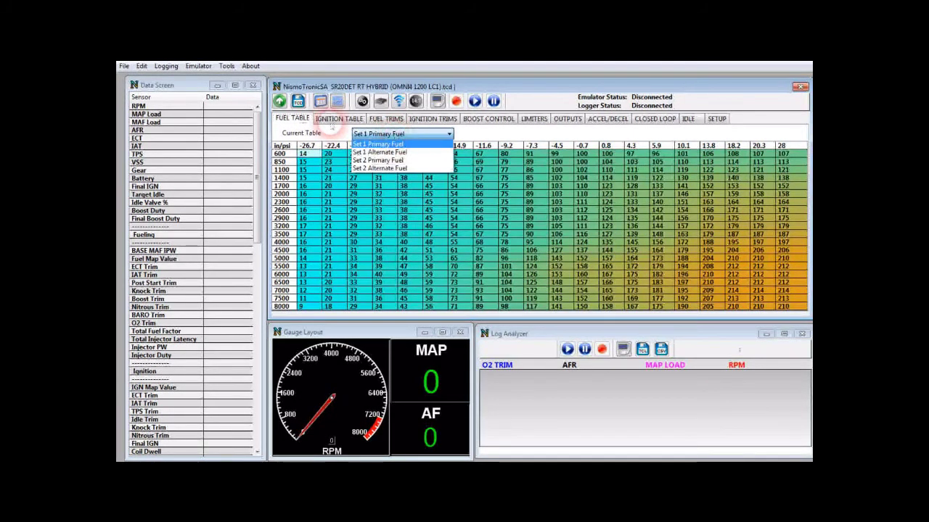
click(398, 152)
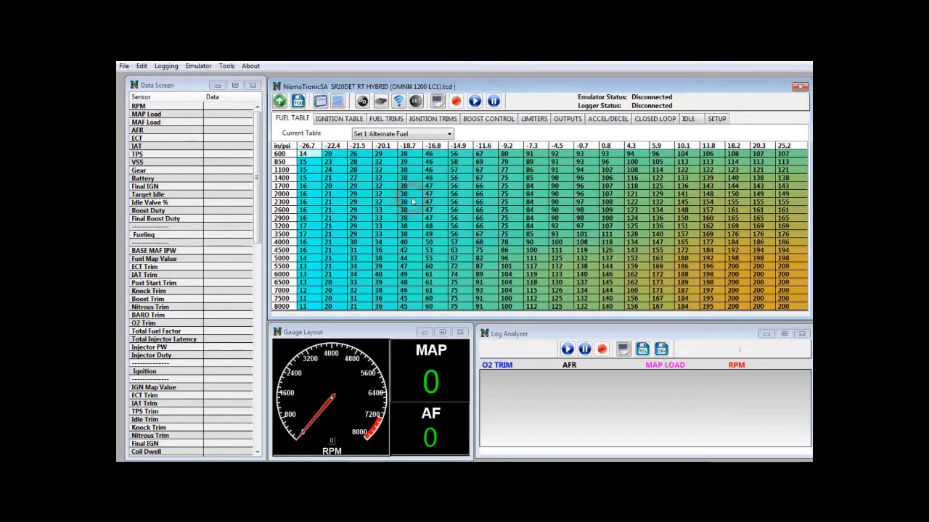
click(357, 134)
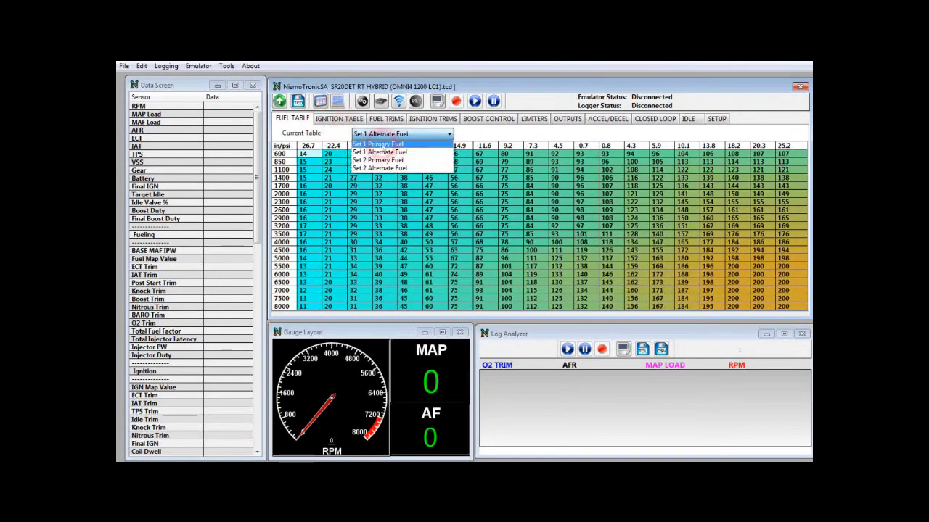
key(Up)
key(Return)
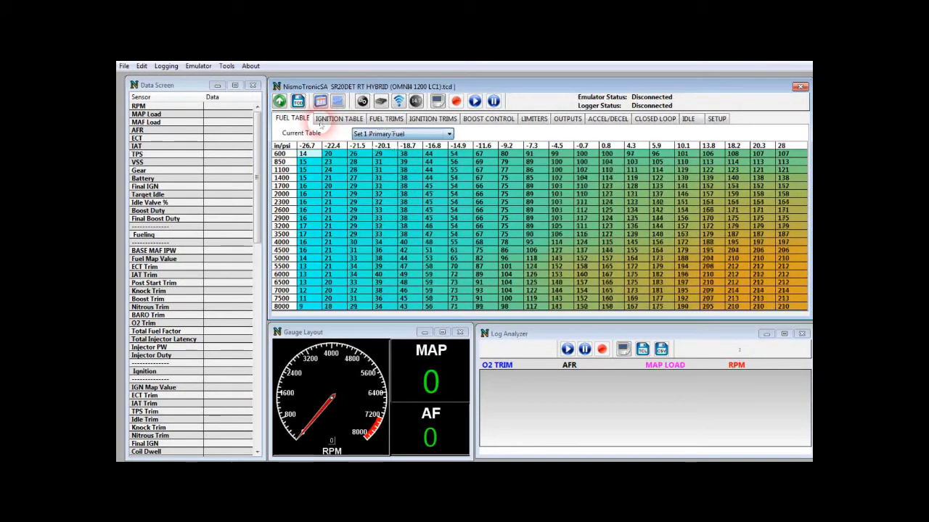
click(564, 120)
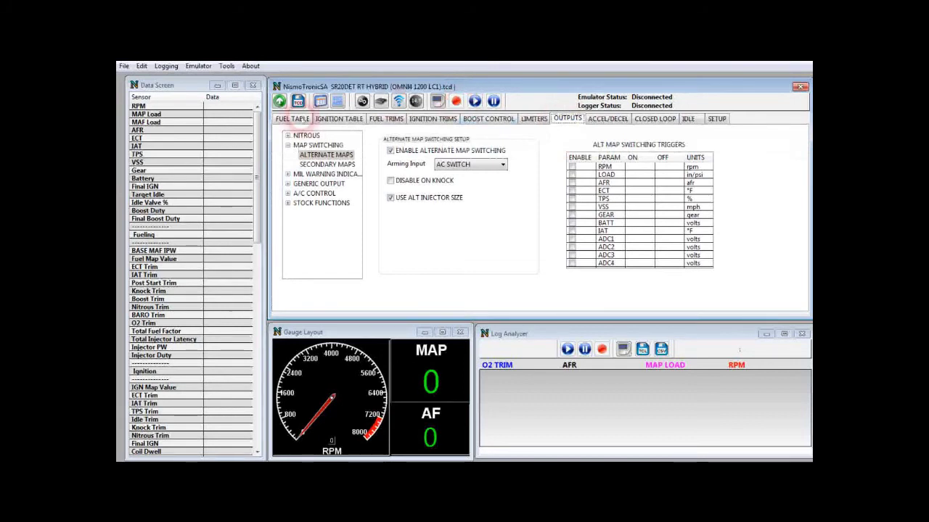
- Enable generic output 1 and assign it to the AIV SOLENOID
click(288, 145)
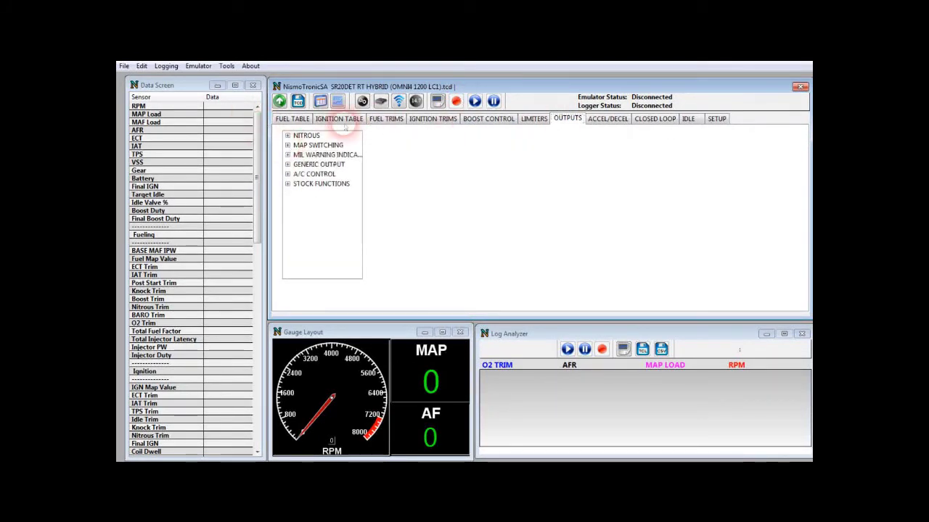
click(287, 164)
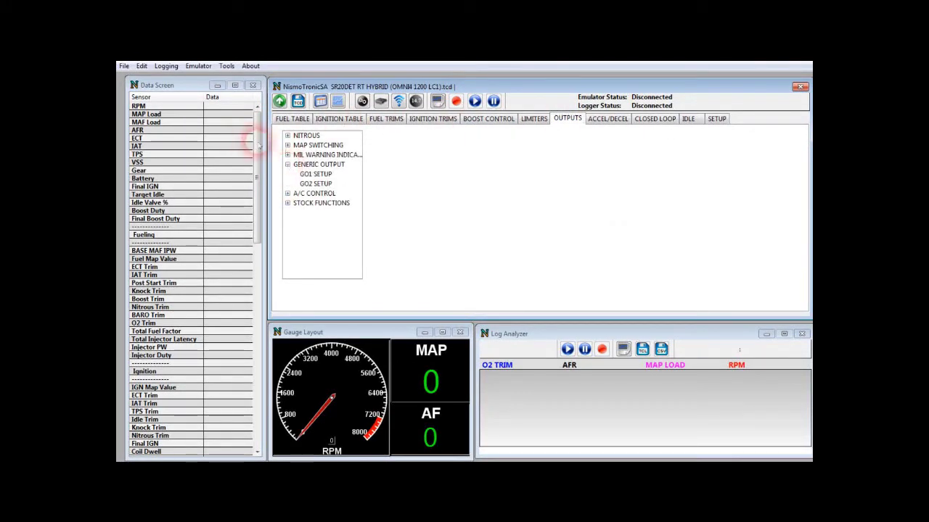
click(316, 174)
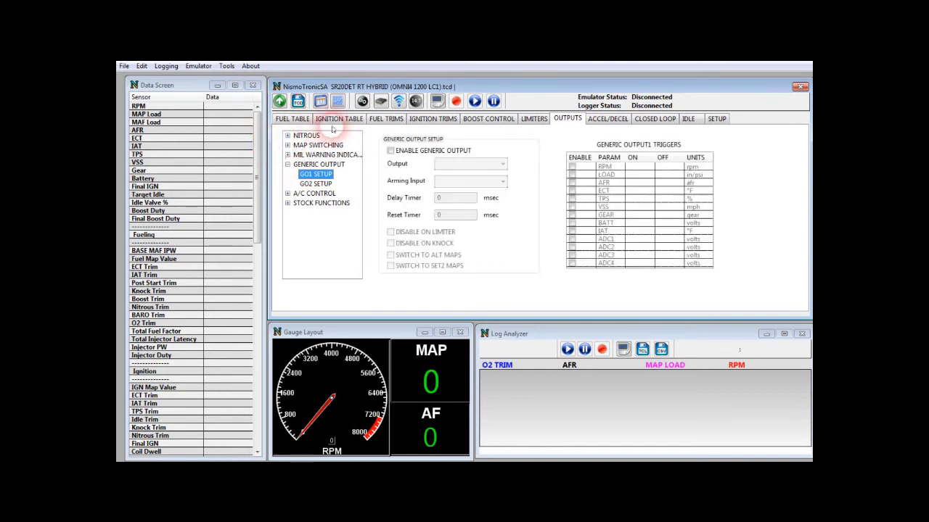
click(390, 151)
click(456, 165)
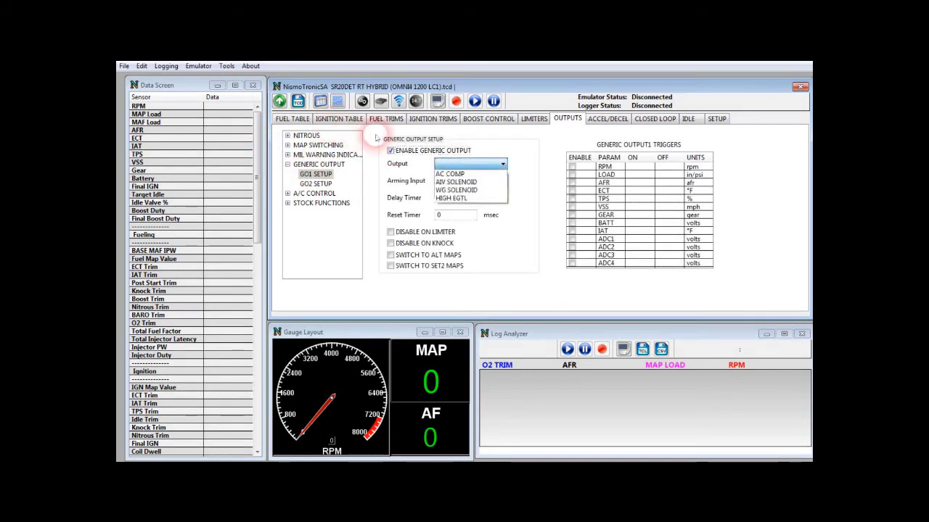
click(480, 186)
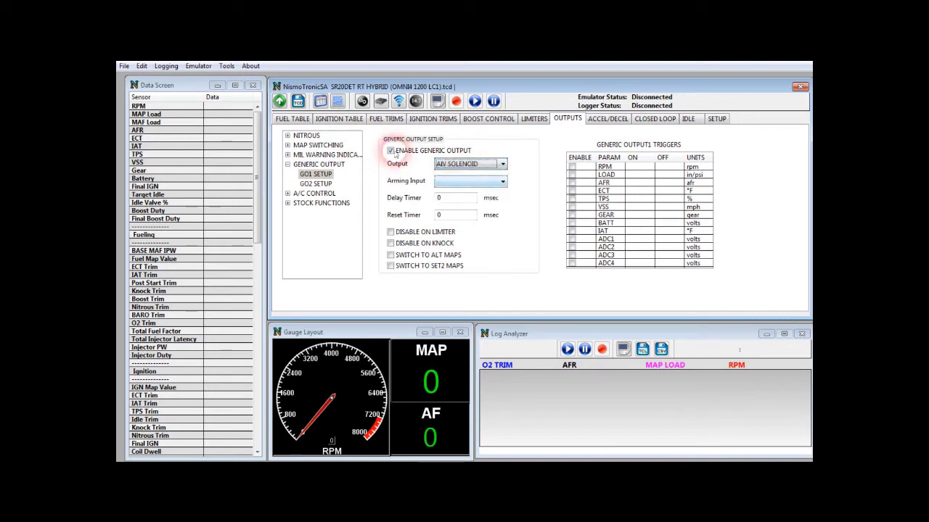
- Trigger generic output 1 by RPM, turning on at 4800 and off at 4600
click(572, 166)
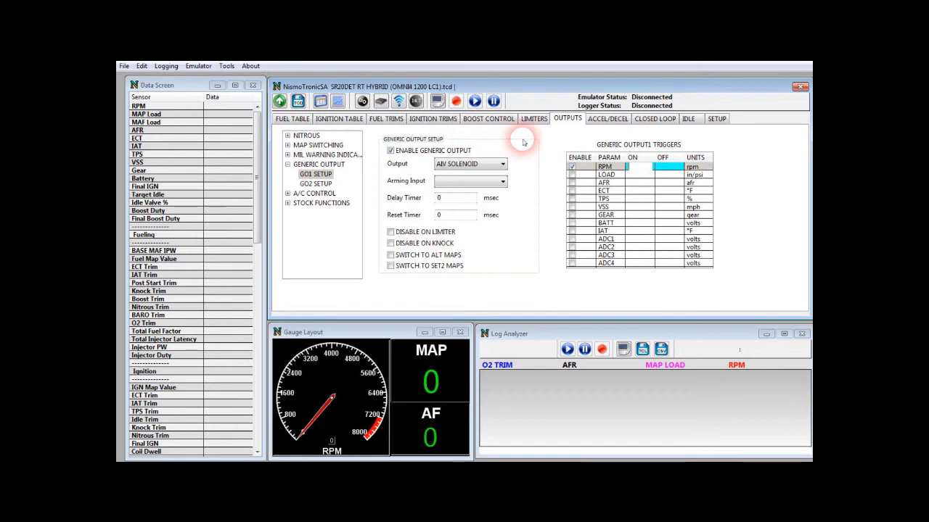
text(40)
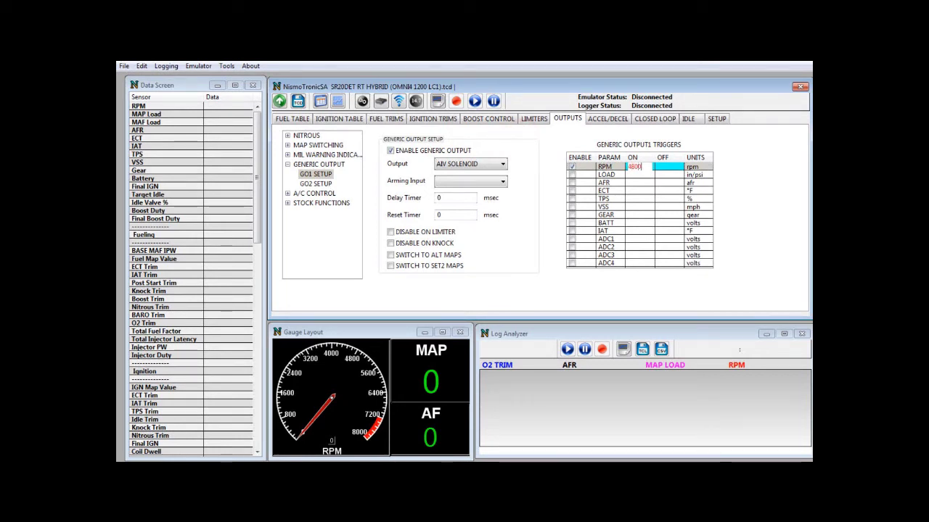
text(00)
click(544, 141)
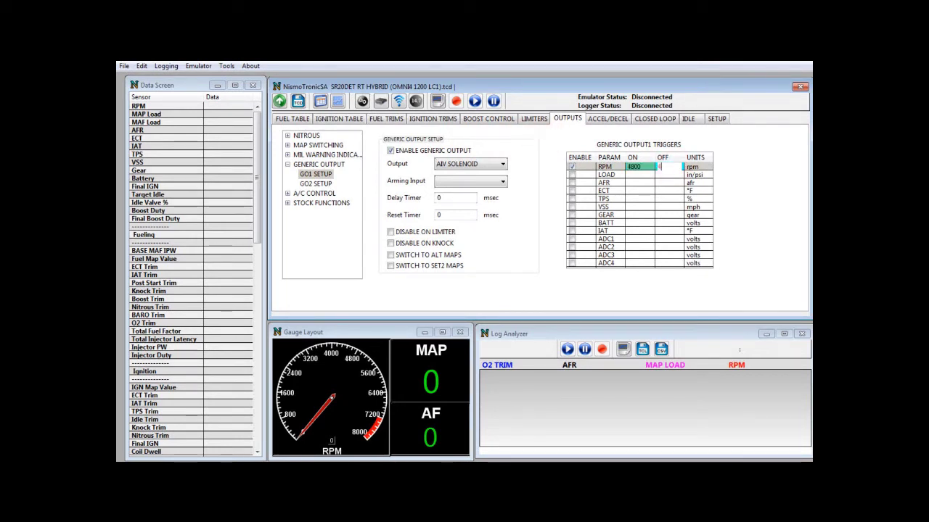
text(800)
click(543, 141)
click(415, 176)
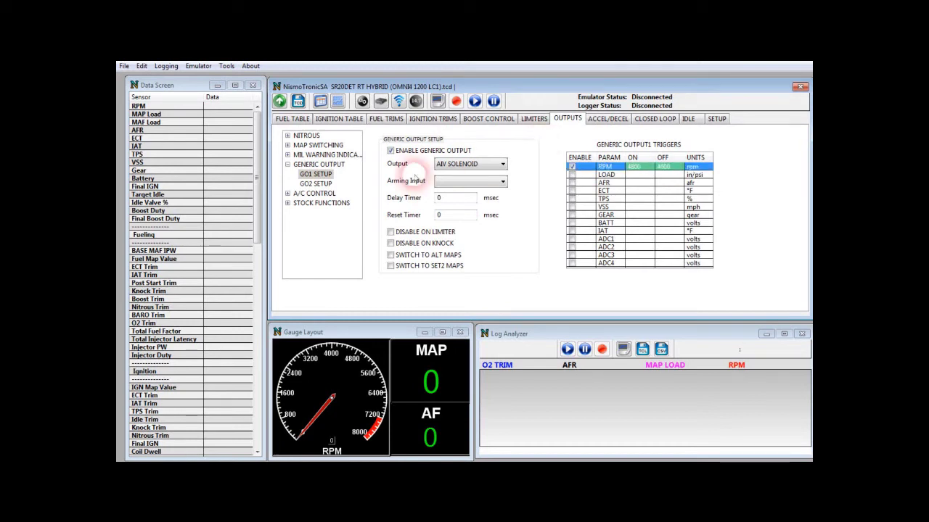
click(477, 187)
click(406, 155)
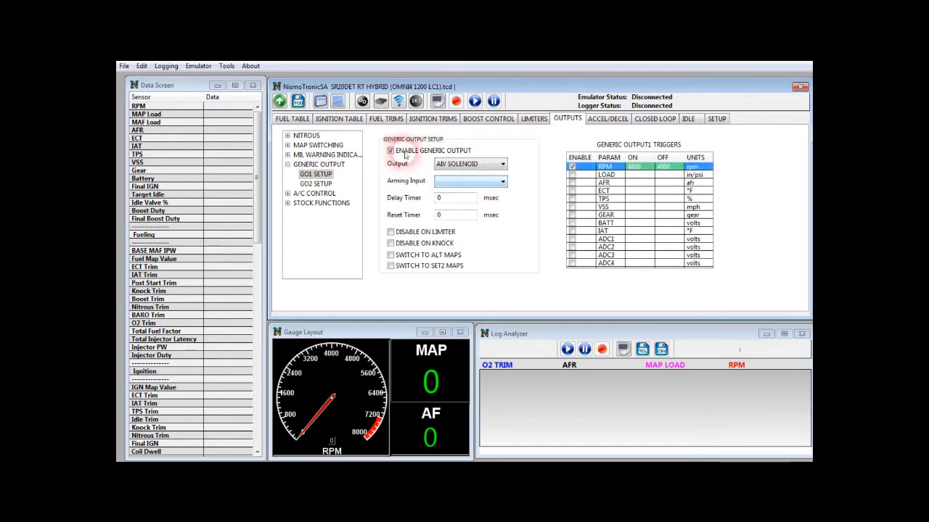
click(420, 177)
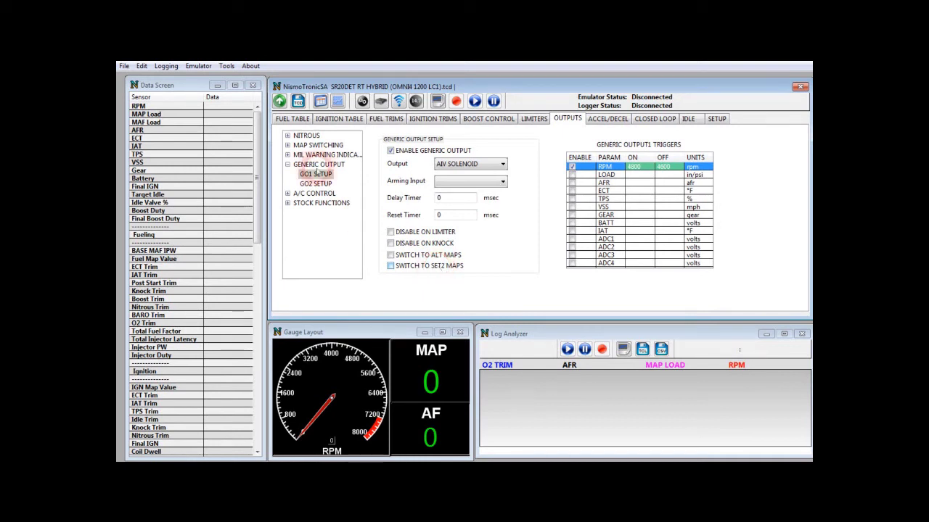
click(287, 164)
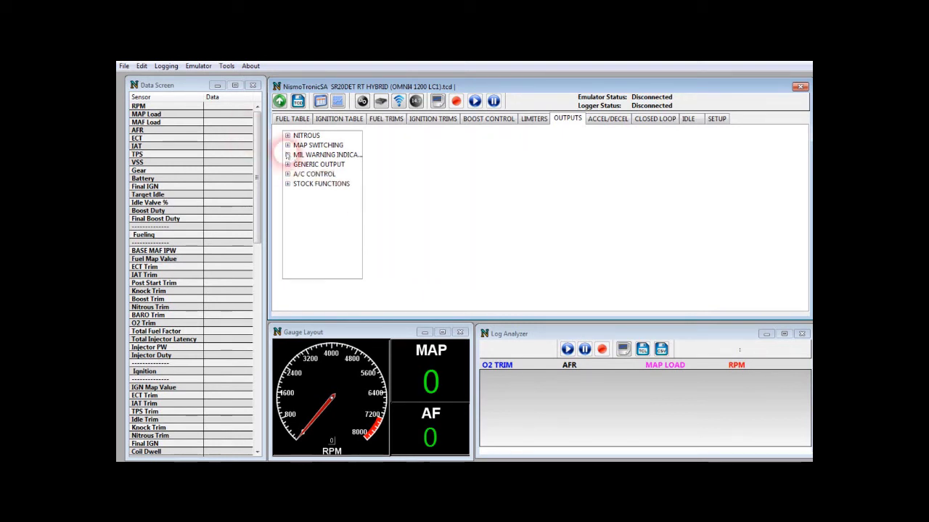
- Show Limiters > Rev Limit Setup: rev limit 8200, launch 4800 RPM, anti-lag at 4650 RPM
click(533, 119)
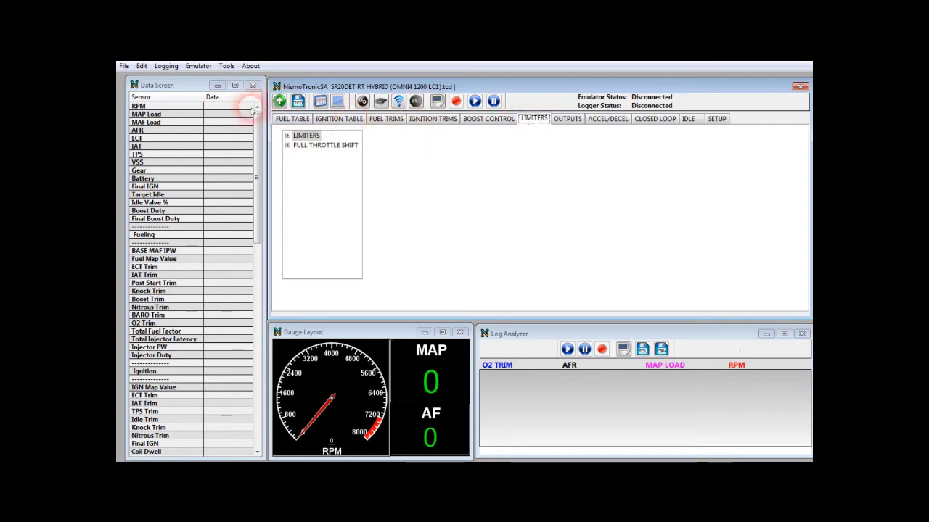
click(287, 135)
click(323, 145)
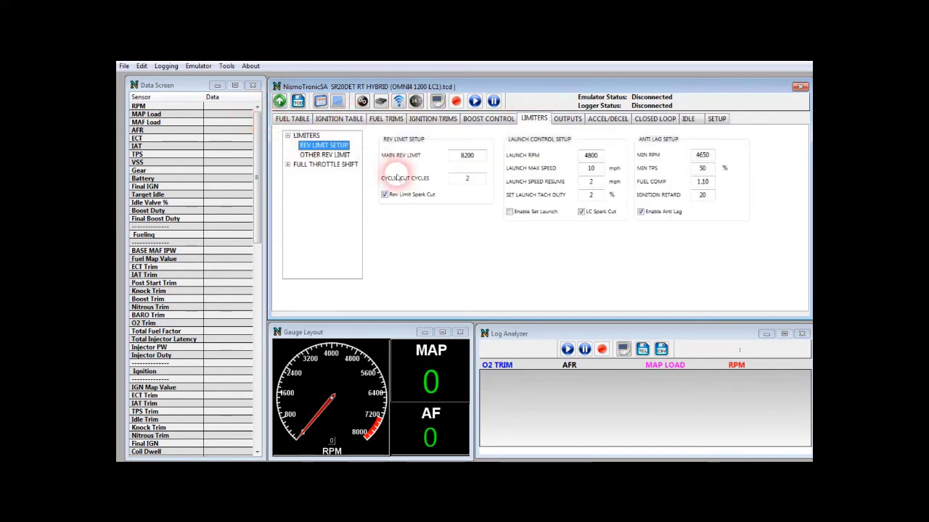